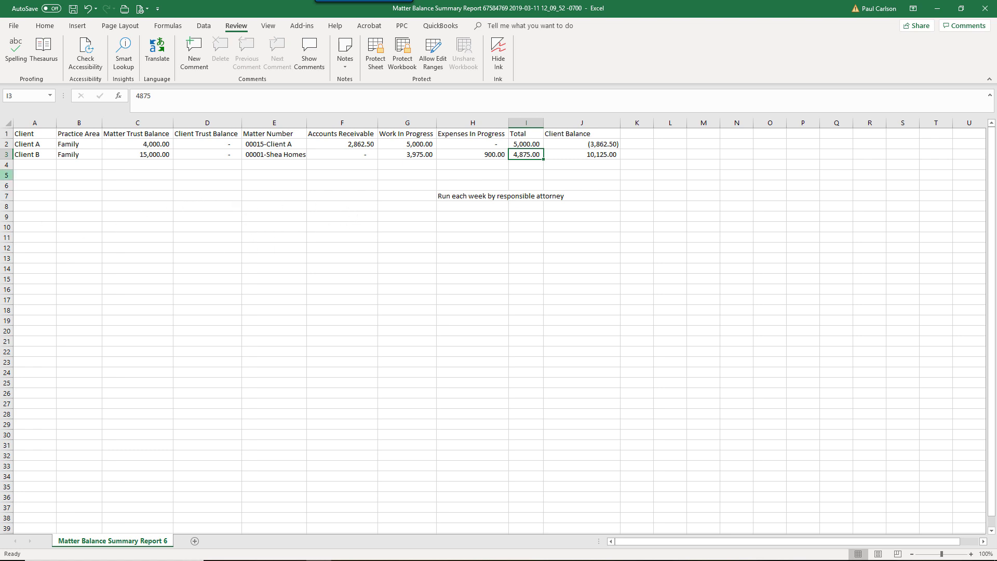
Examine the trust balance, accounts receivable, work in progress, total and client balance cells for Client A and Client B
click(122, 158)
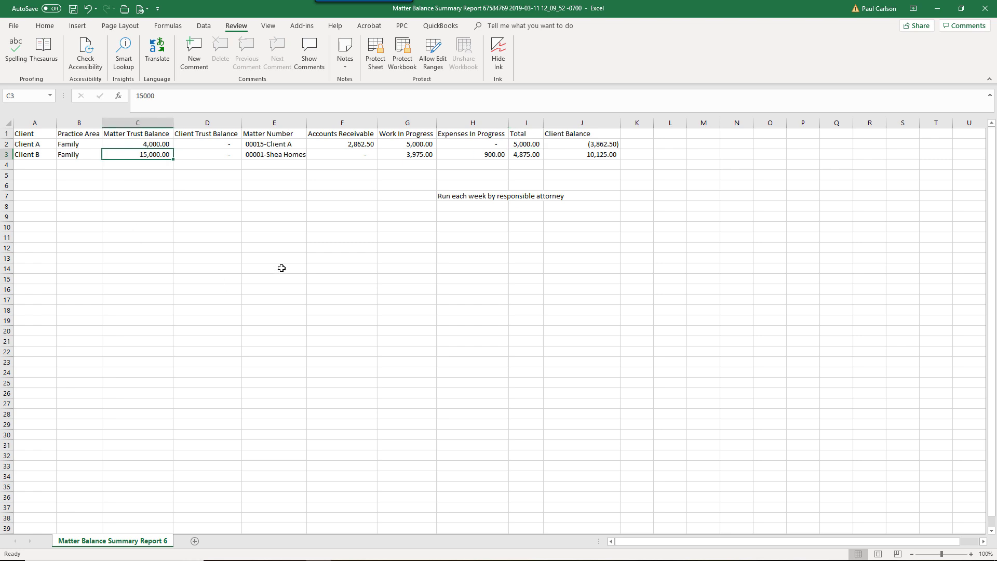
click(527, 154)
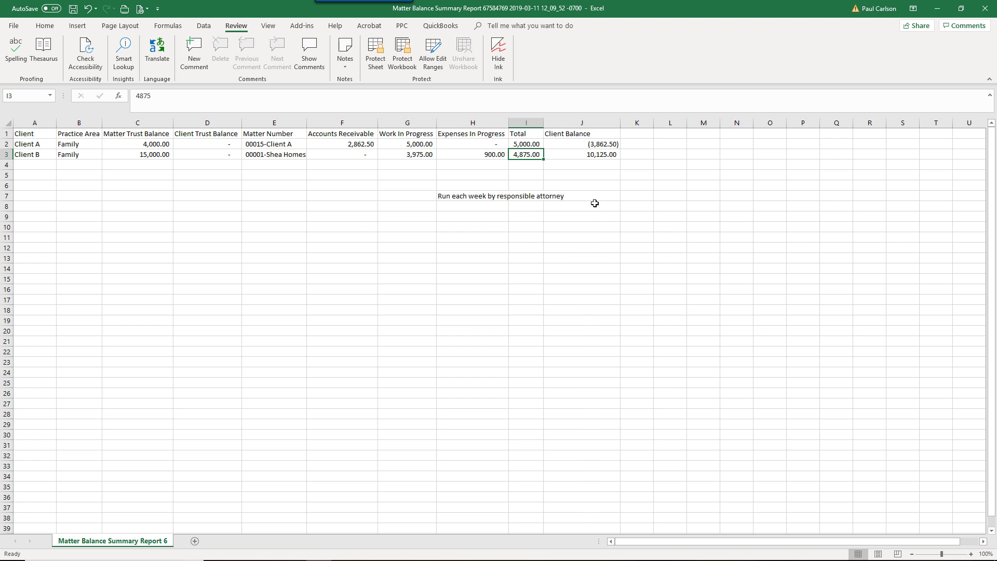
click(595, 157)
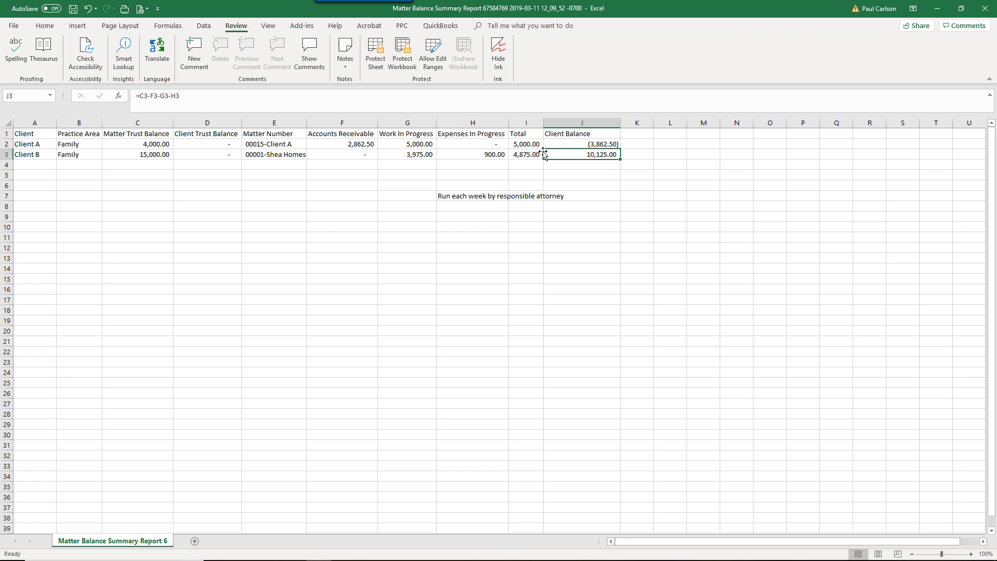
click(591, 166)
click(587, 158)
click(135, 147)
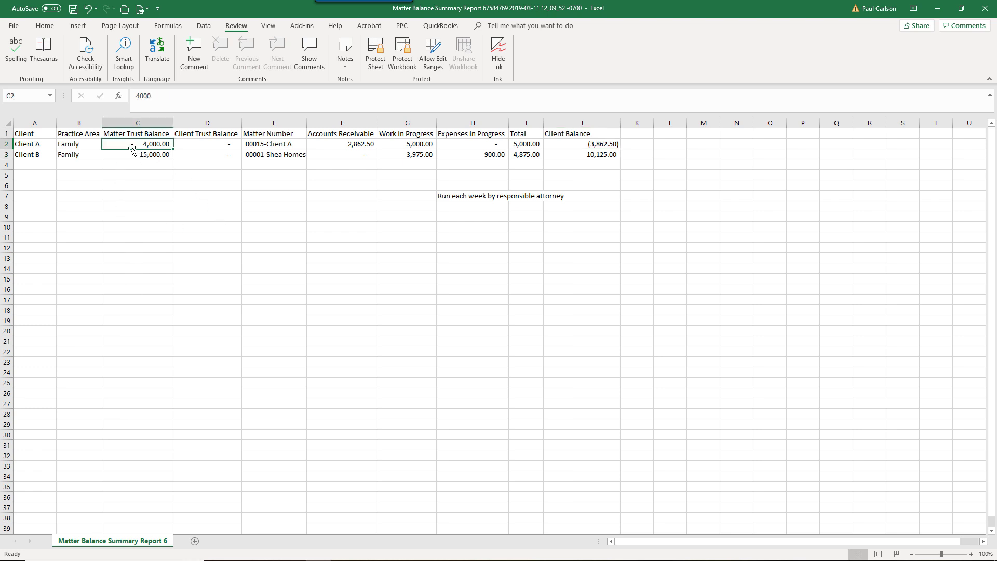
click(326, 140)
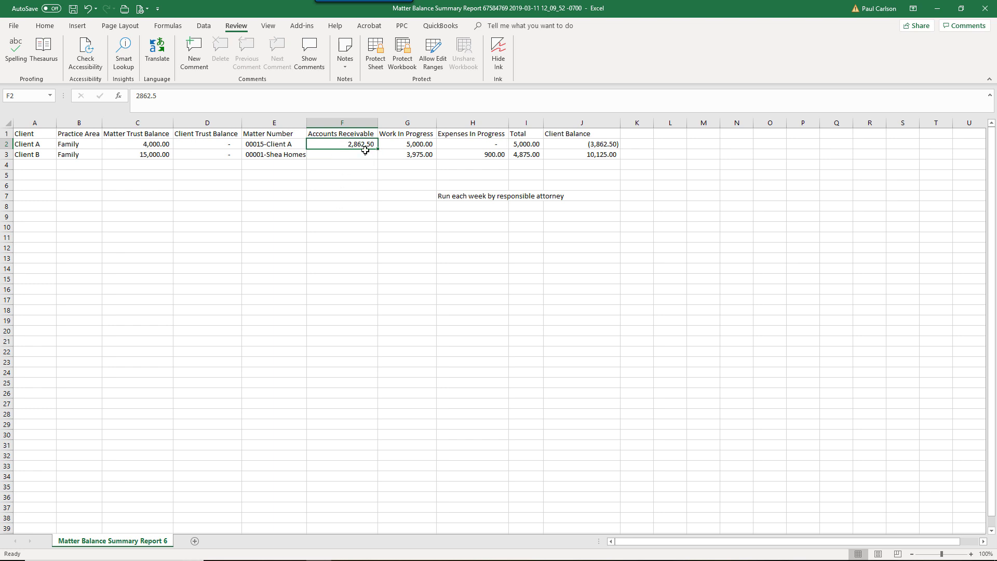
click(430, 143)
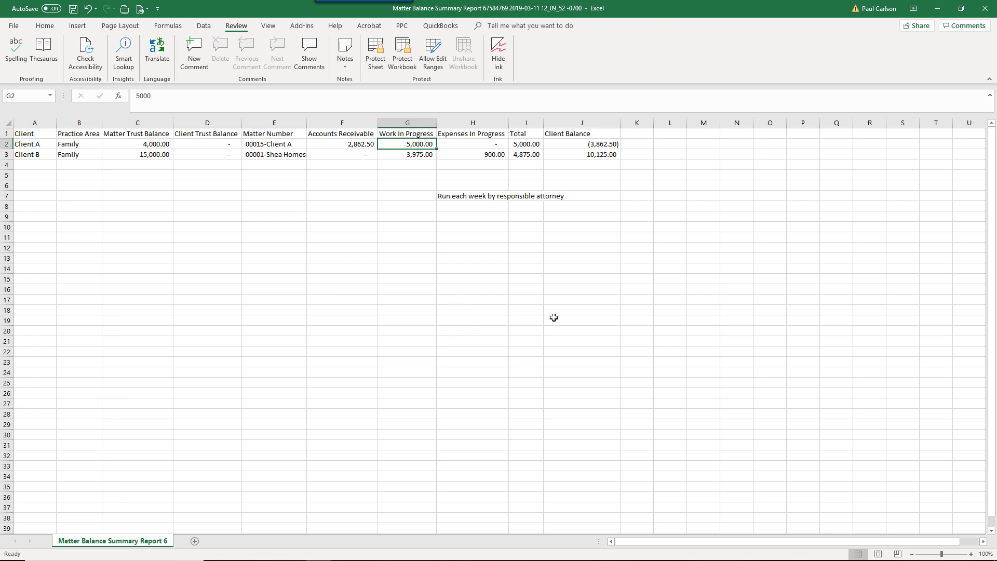
drag(574, 135, 578, 166)
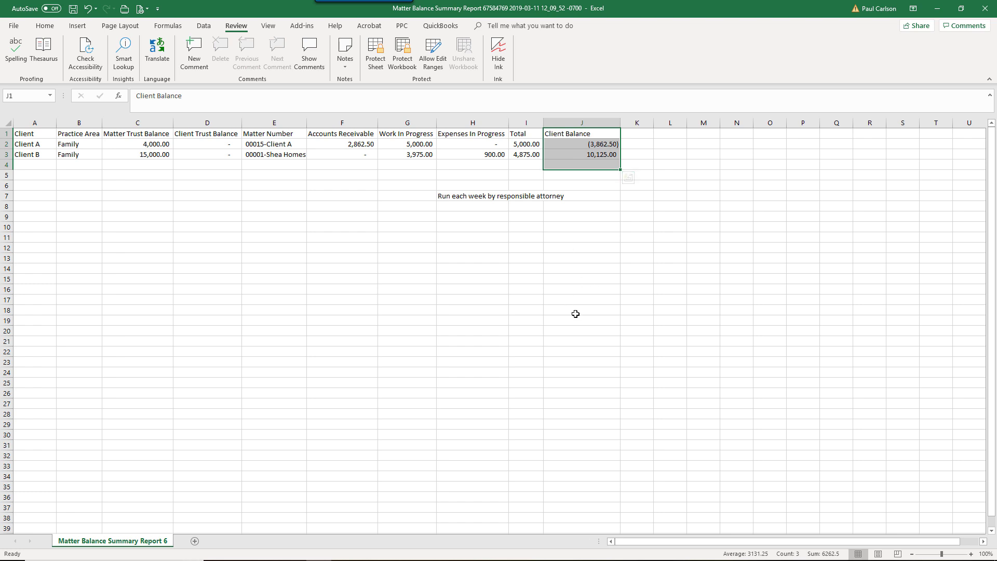
Add a "Notes" column header in K1, beside Client Balance
click(637, 131)
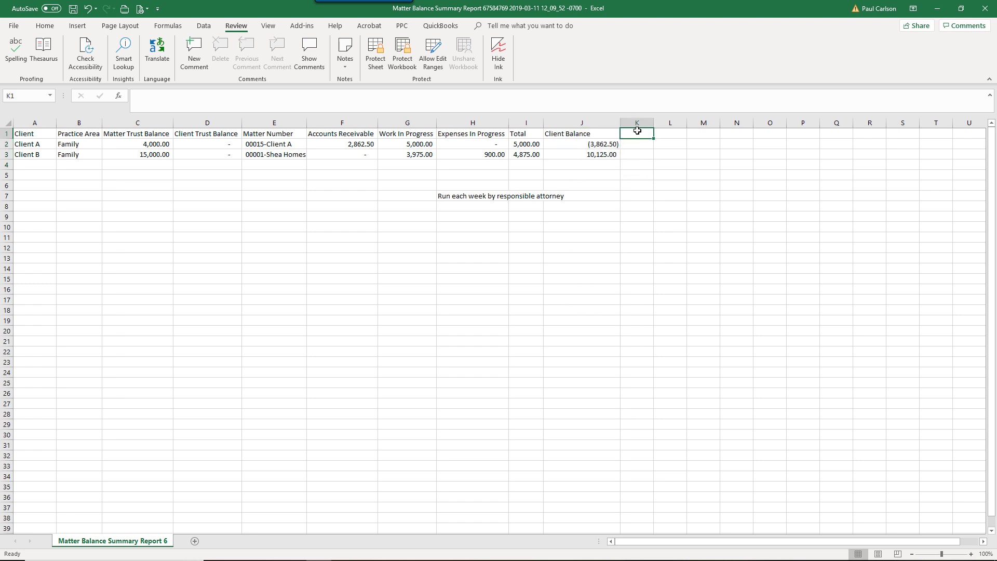
text(Notes)
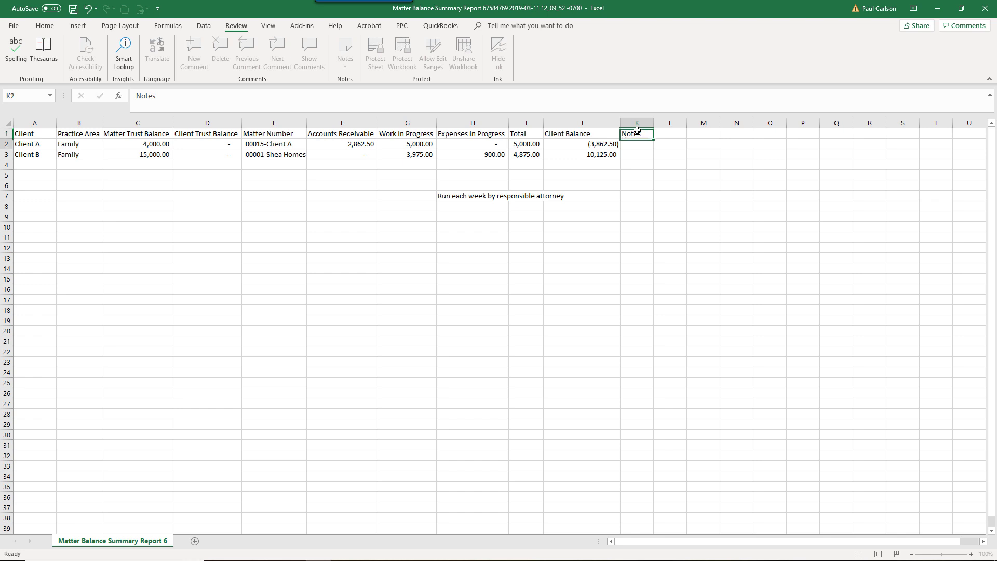
key(Return)
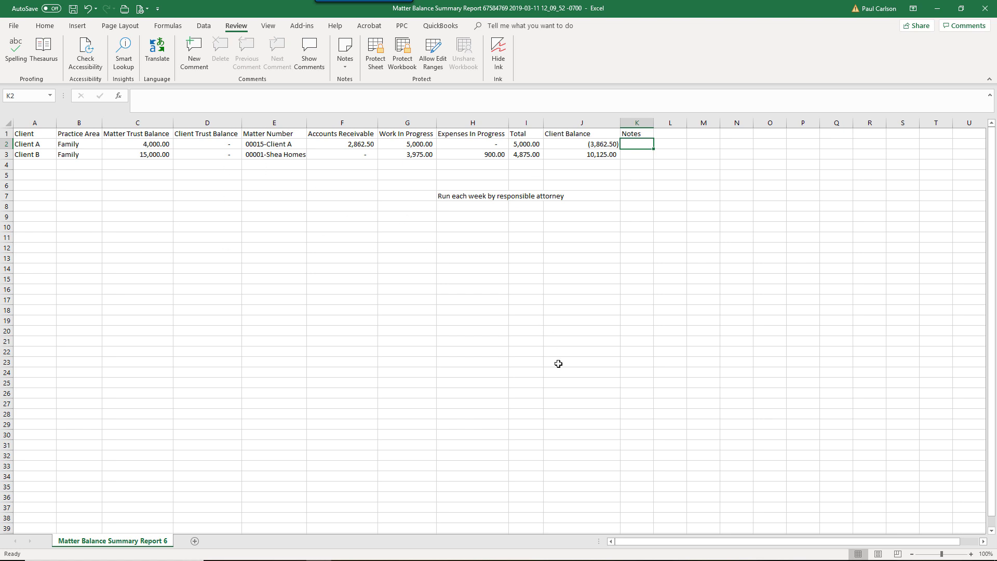
Switch to Clio and open the Matter Balance Summary report setup among the billing reports
click(447, 560)
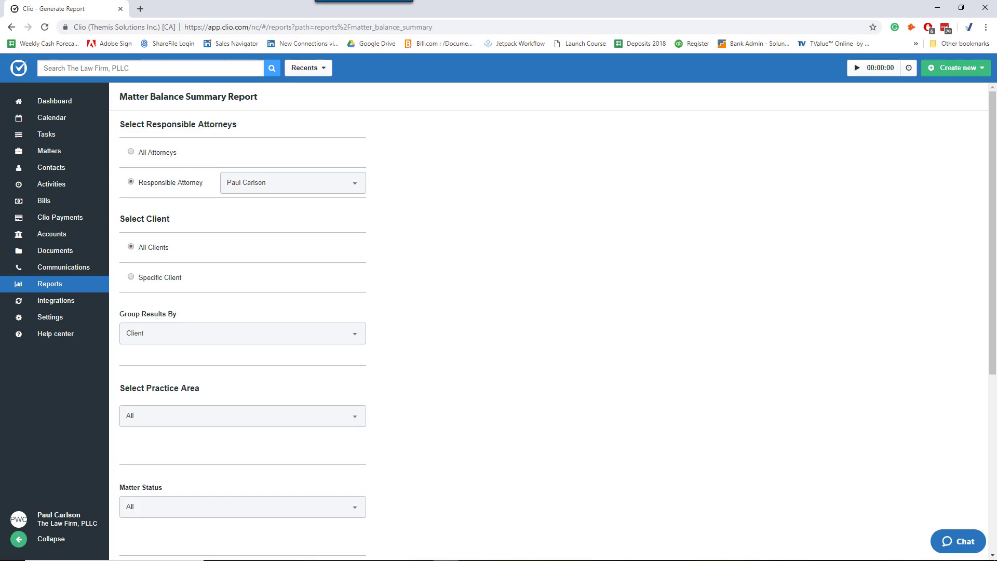
click(46, 286)
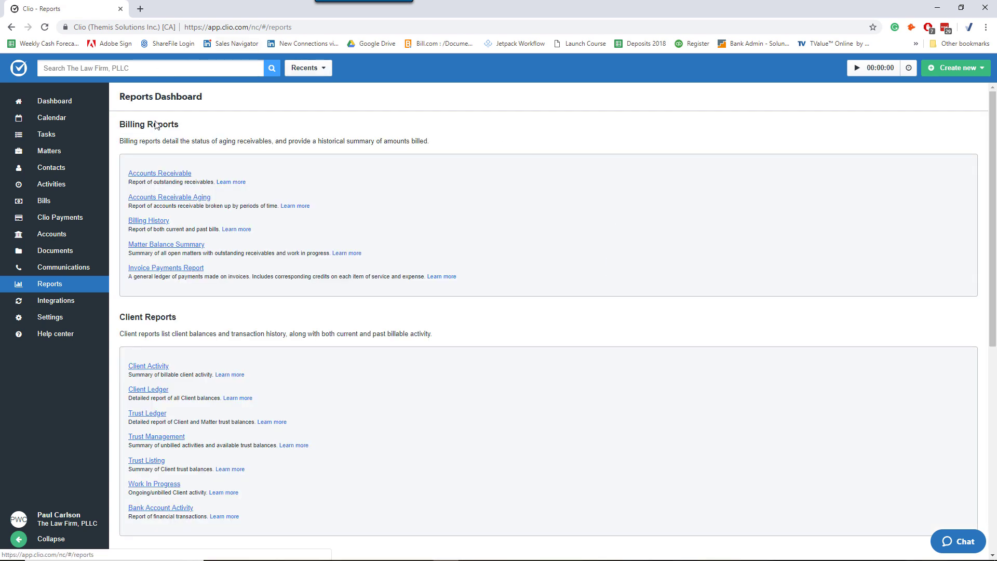
click(197, 244)
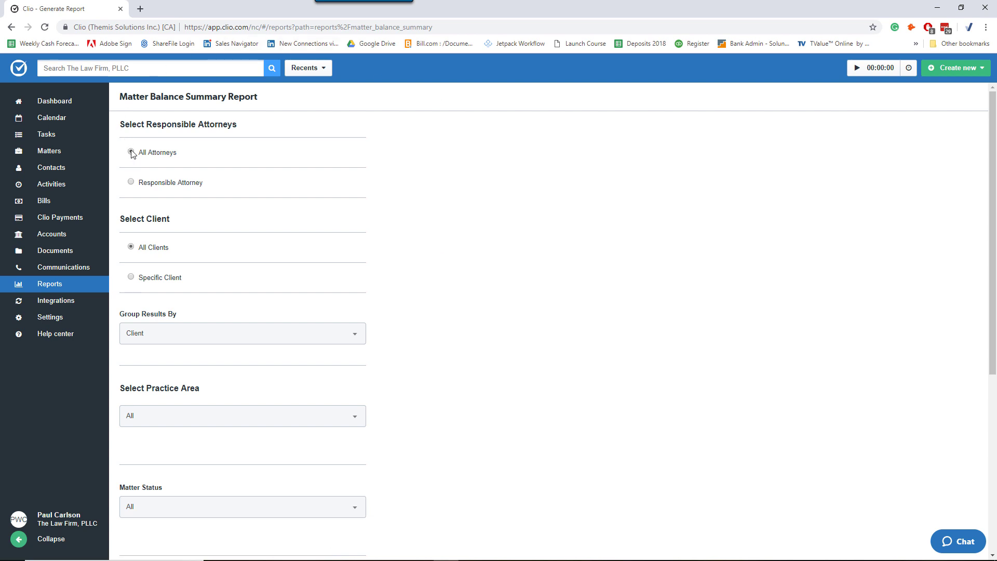
Check the choices for filtering the report by responsible attorney and set it back to All Attorneys
click(131, 183)
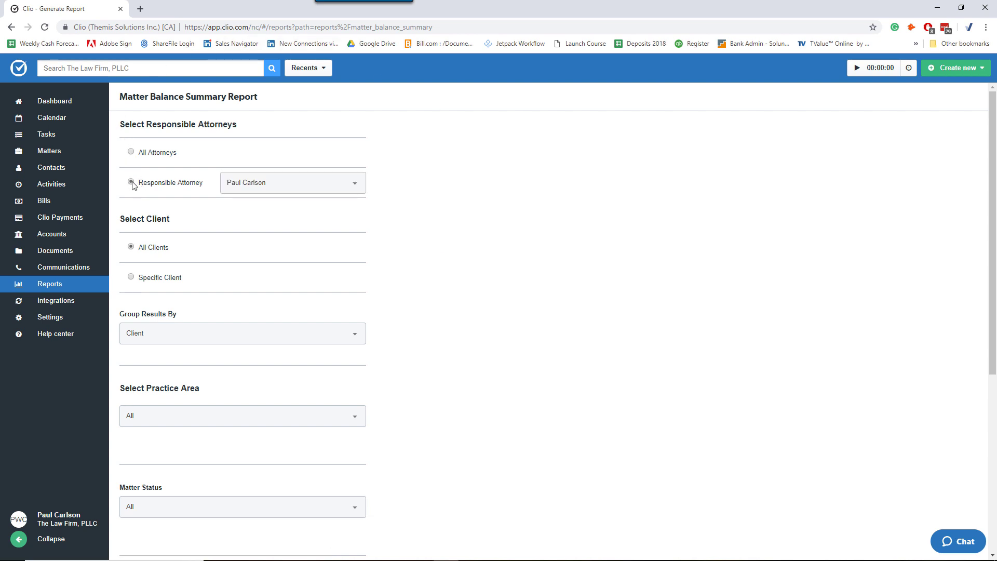
click(341, 188)
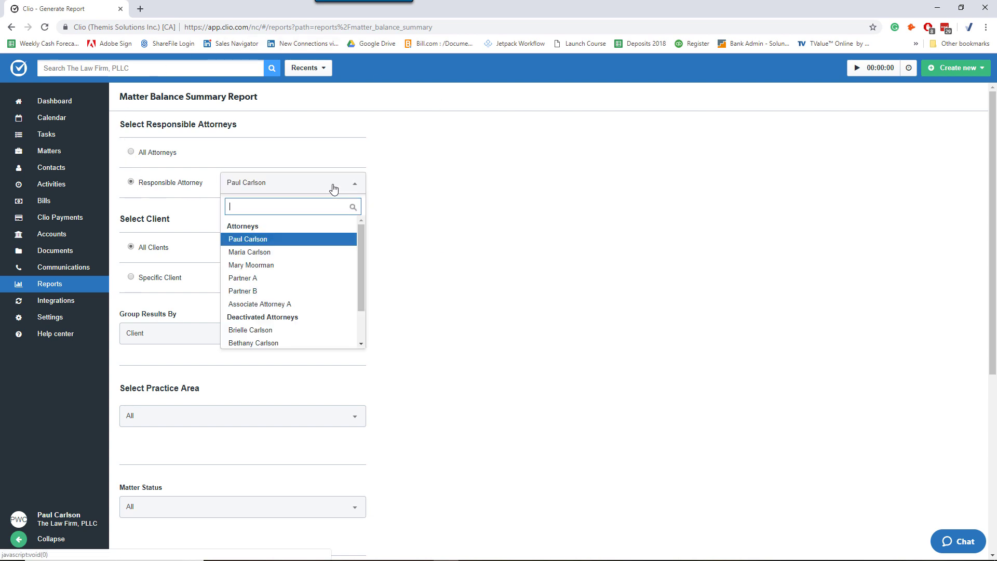
click(132, 153)
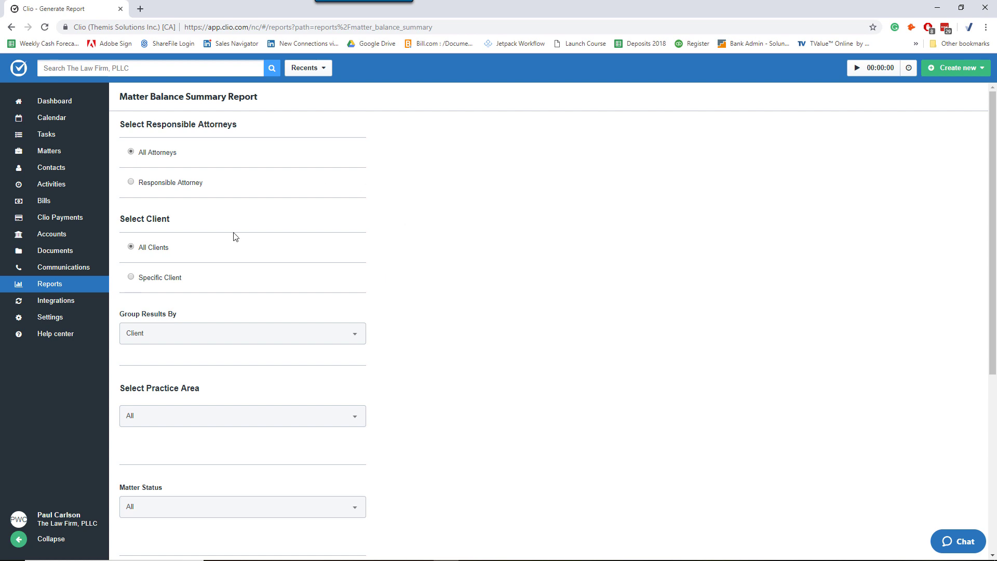
Generate the report in CSV format with Display Client Trust Balance and Display Matter Descriptions enabled
scroll(278, 390, down, 4)
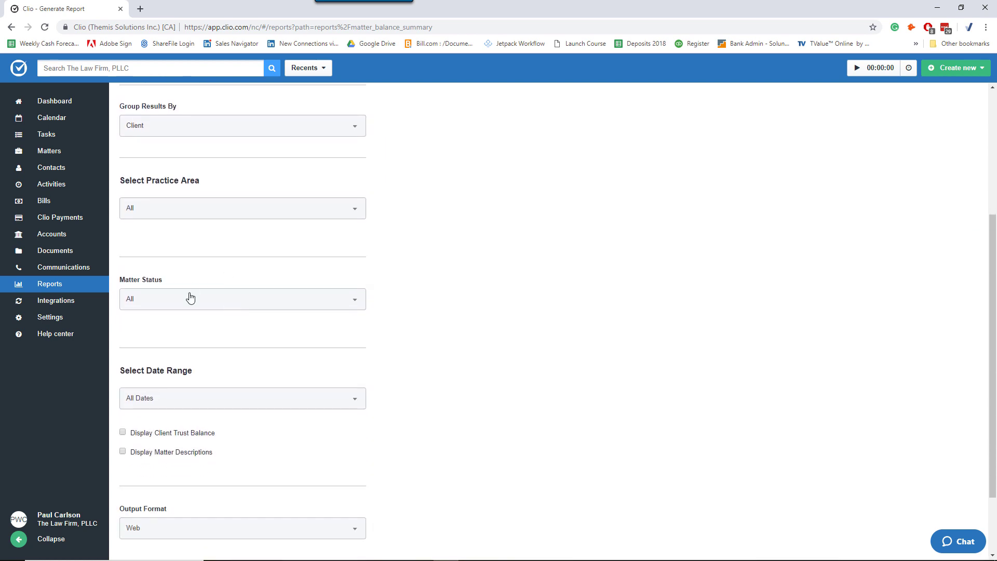
scroll(276, 416, down, 2)
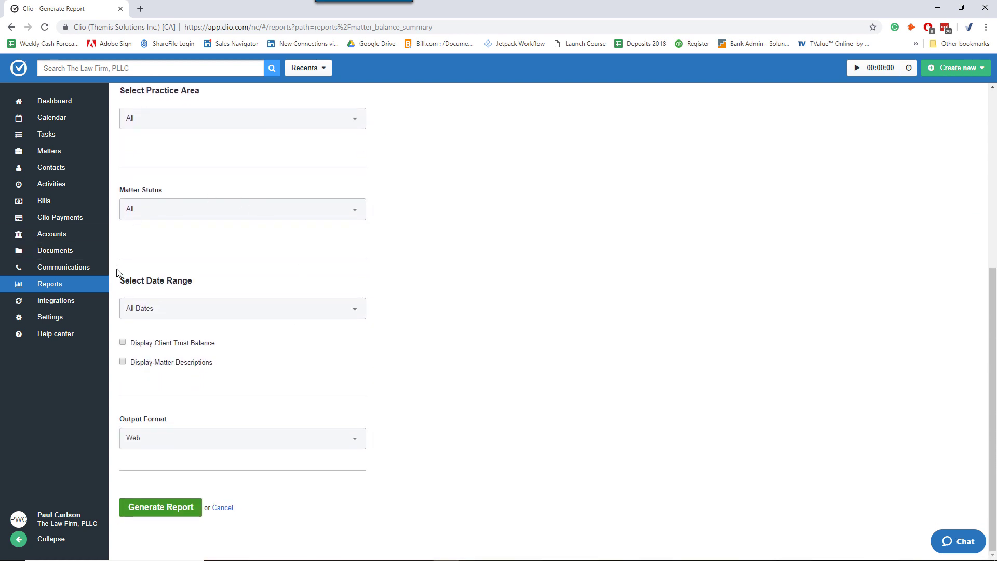
click(123, 344)
click(123, 362)
click(349, 441)
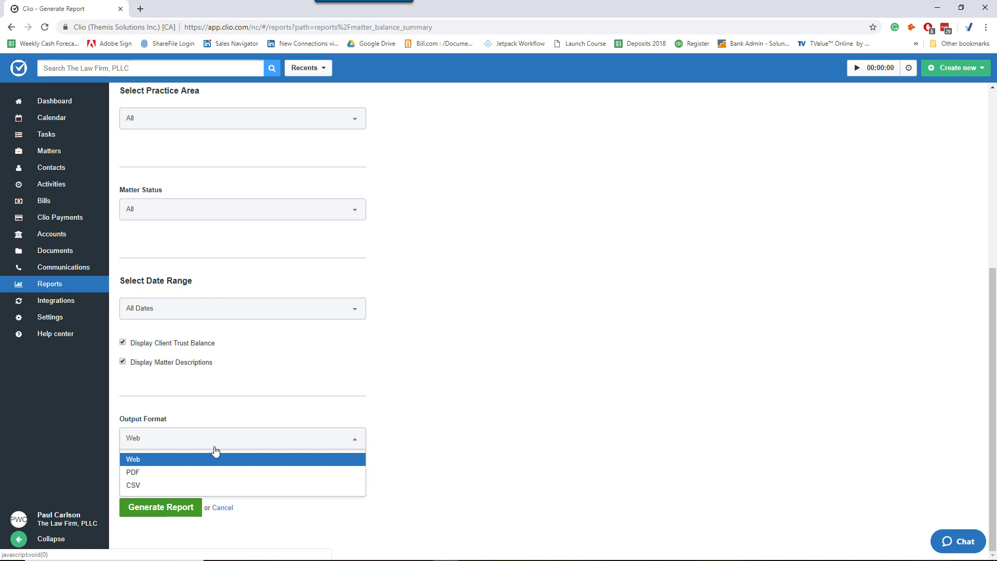
click(160, 486)
click(160, 509)
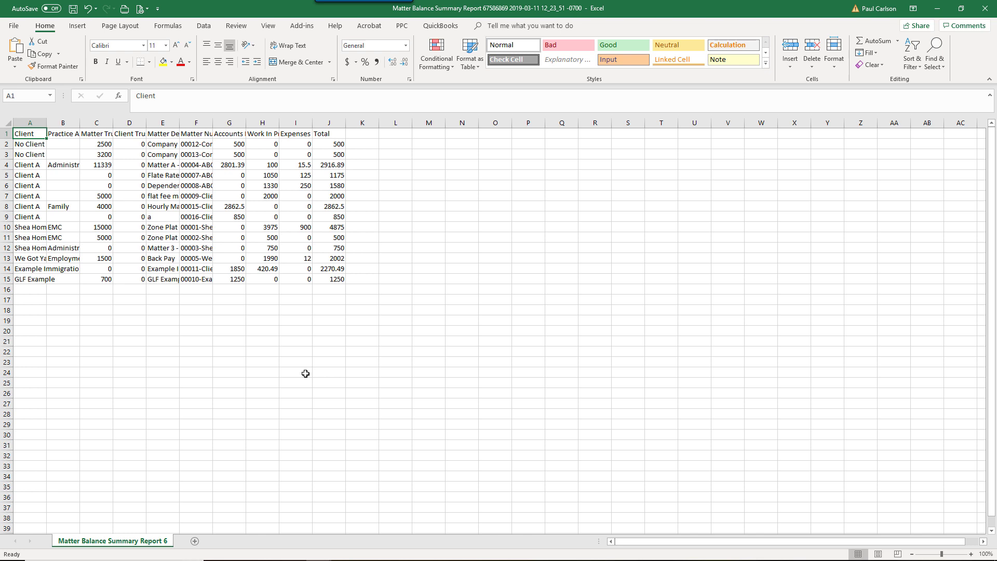
Fit the exported report's column widths to their contents
click(46, 123)
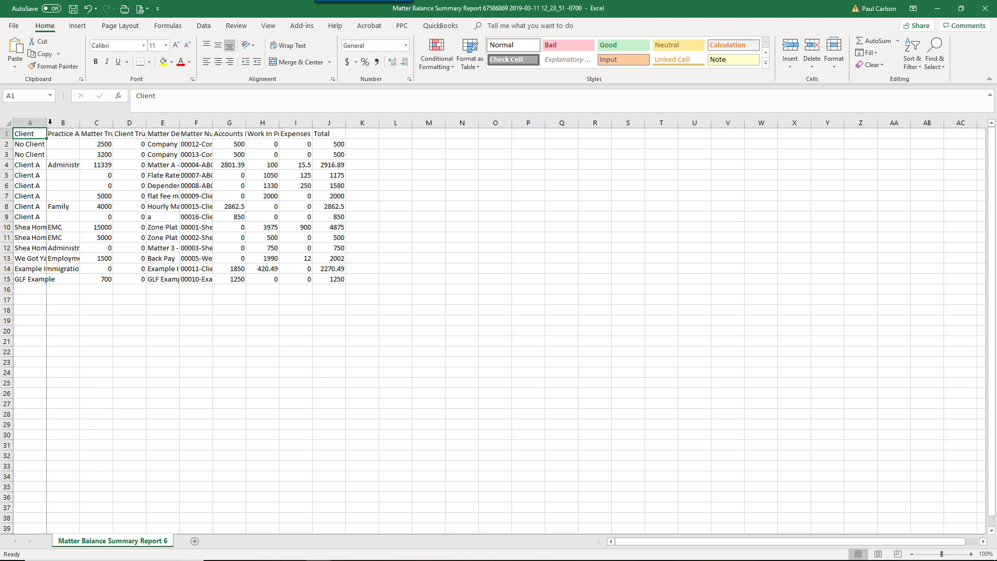
double_click(47, 122)
double_click(148, 122)
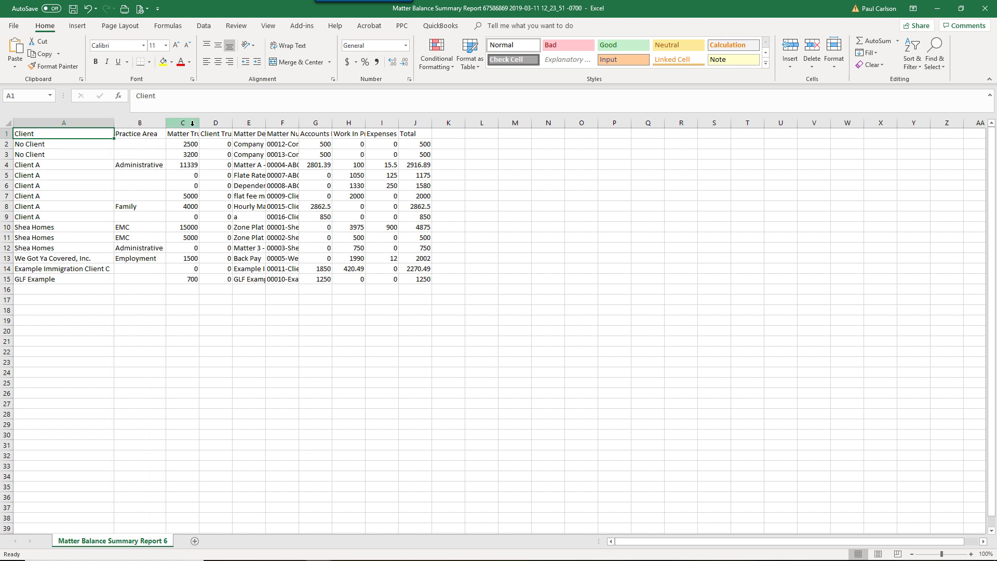
click(214, 123)
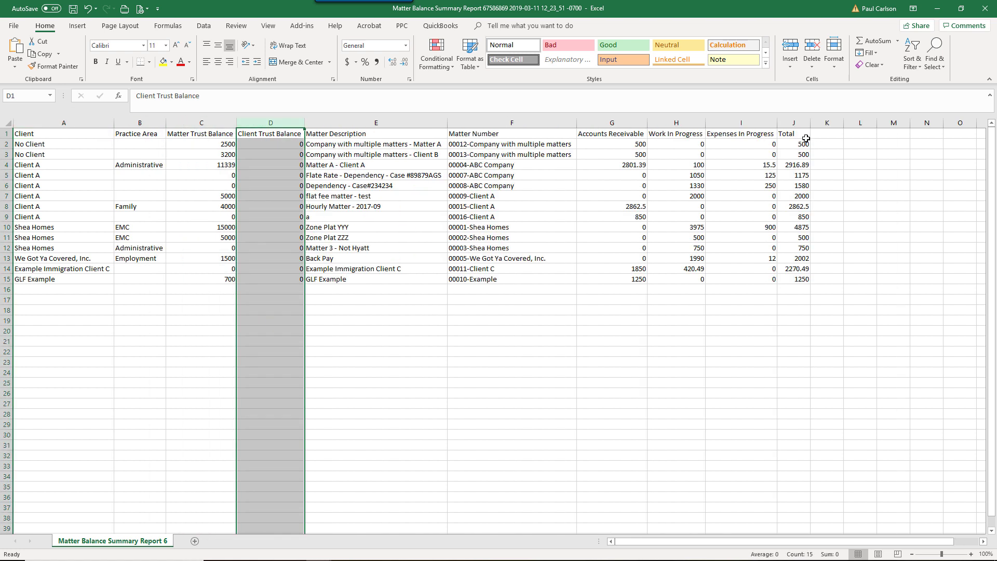
Add a "Client Balance" column header in K1, beside Total
click(792, 136)
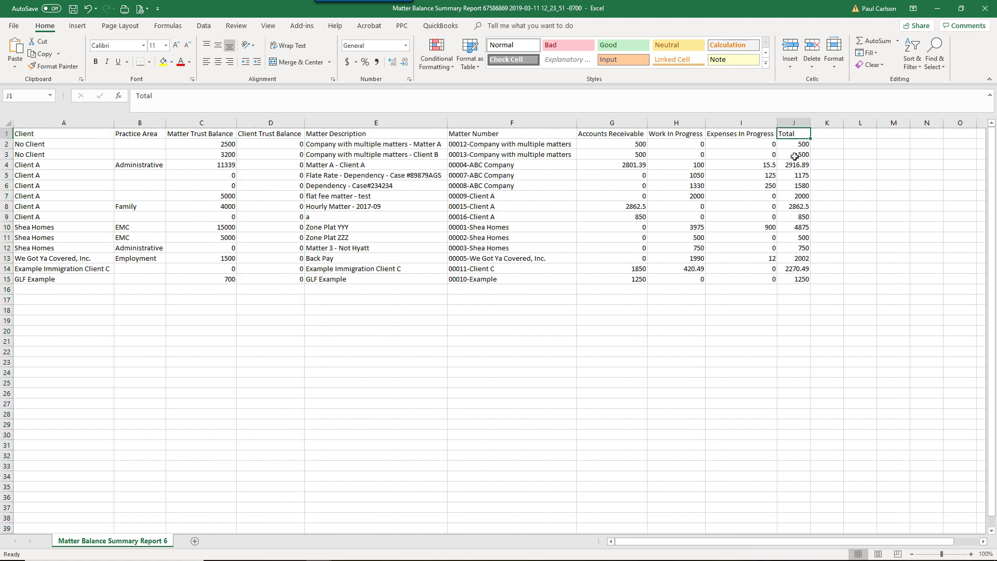
drag(676, 136, 743, 136)
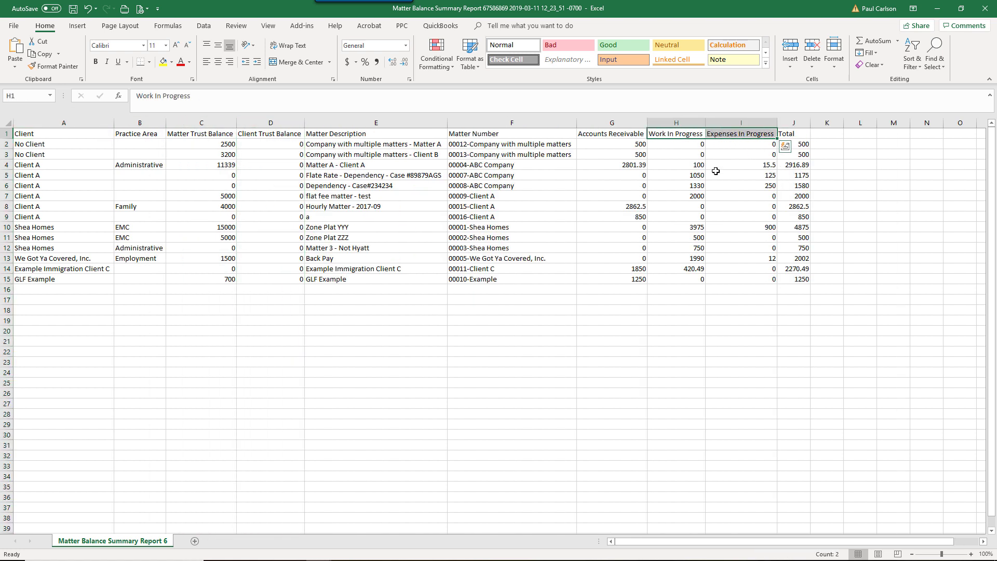
click(824, 135)
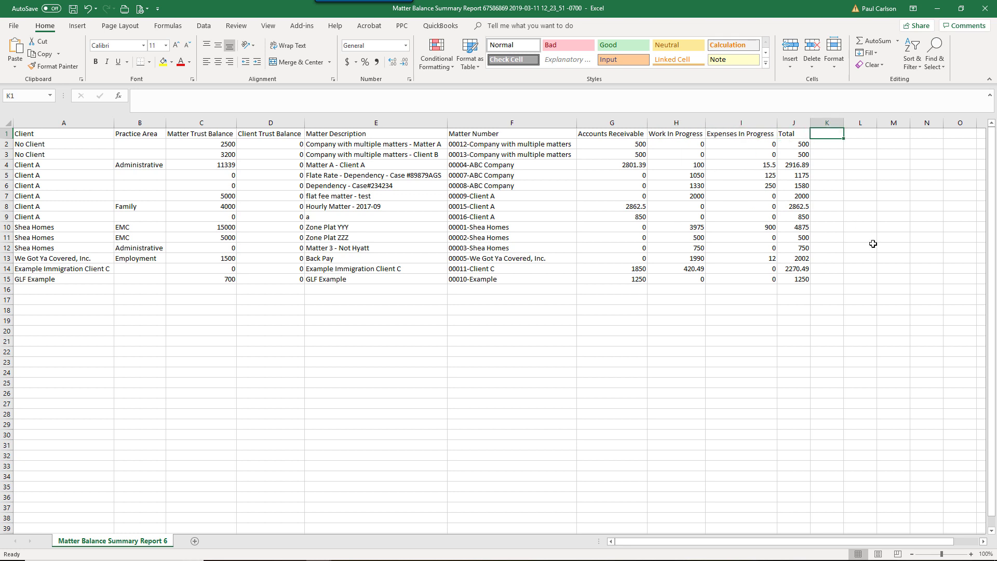
text(Cli)
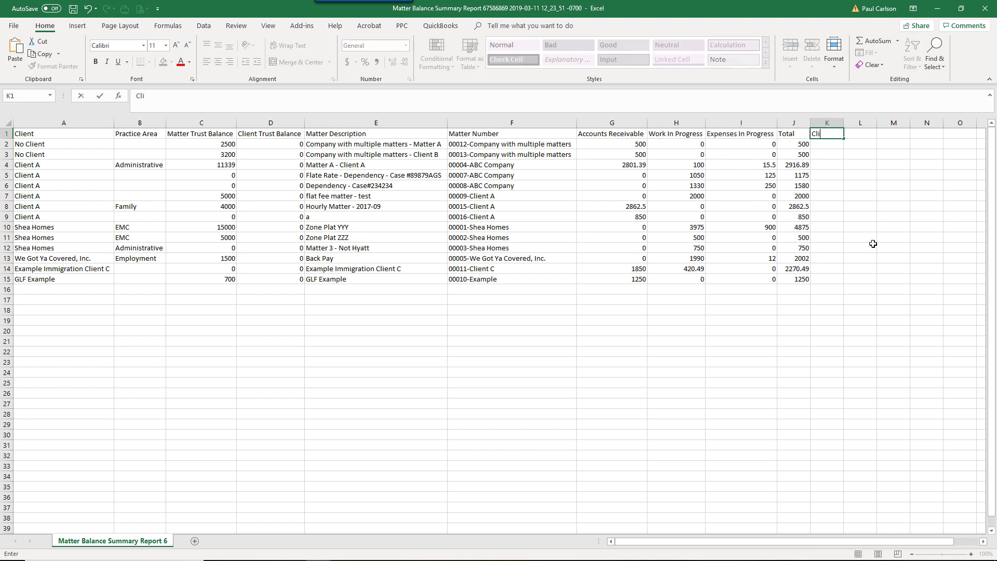
text(ent Balance)
key(Return)
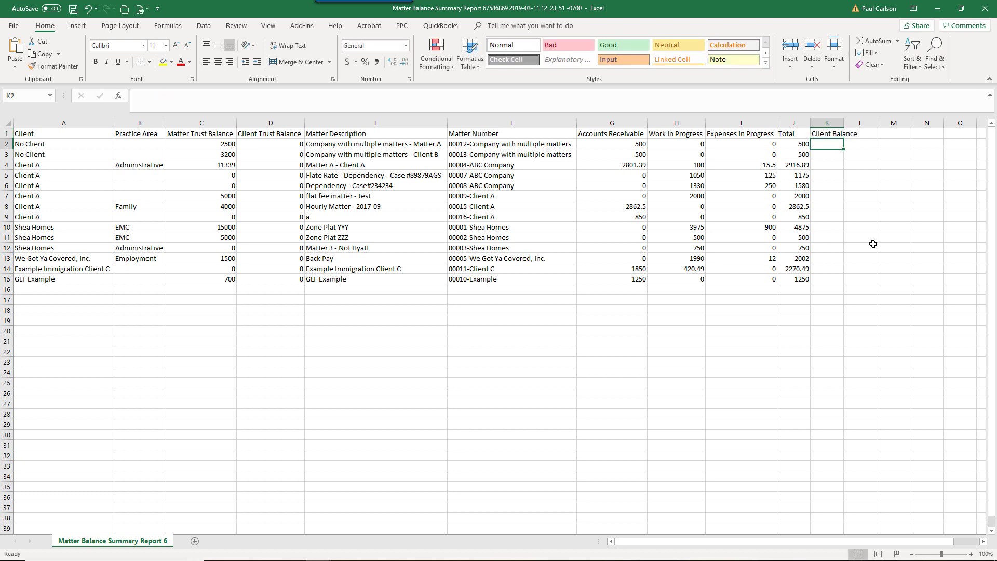
Enter the formula =C2-G2-H2-I2 in K2 to subtract receivables, work in progress and expenses from the matter trust balance
text(=)
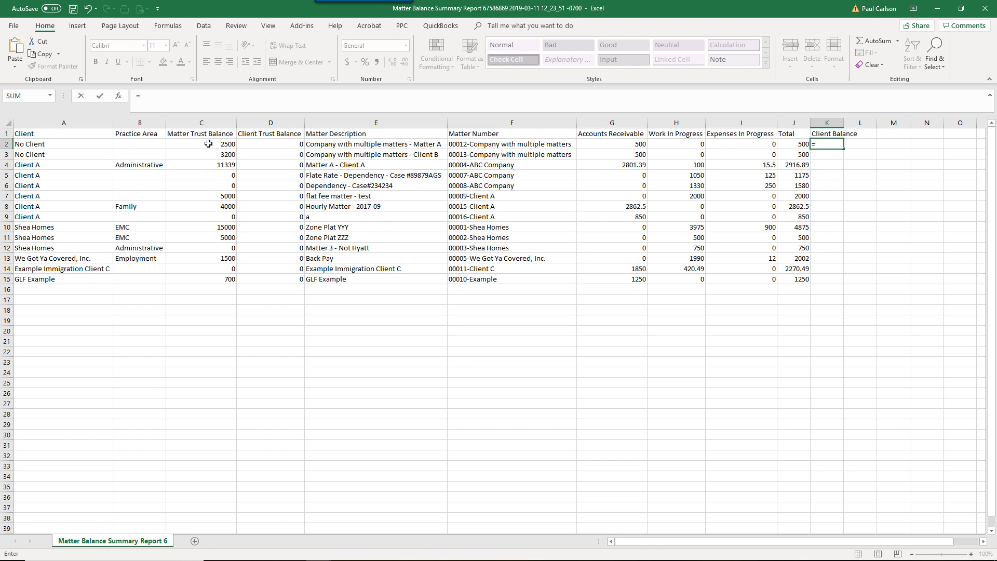
click(208, 144)
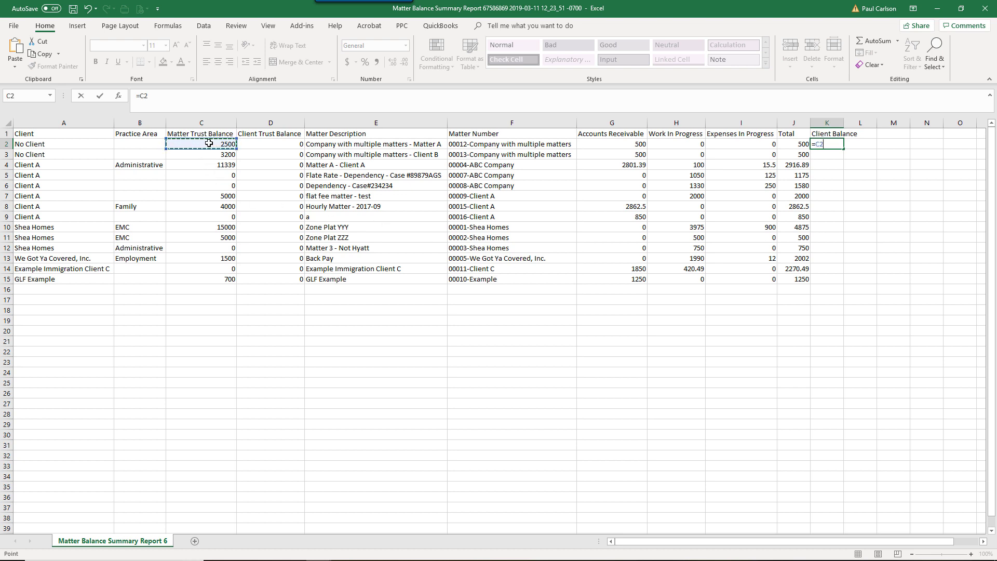
text(-)
click(606, 145)
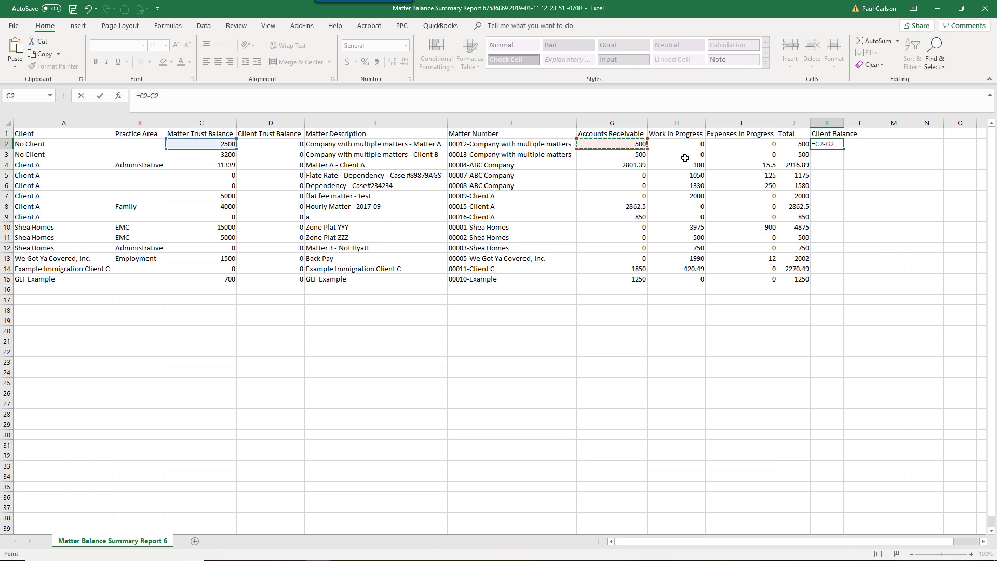
click(676, 144)
click(627, 148)
text(-)
click(675, 146)
text(-)
click(743, 144)
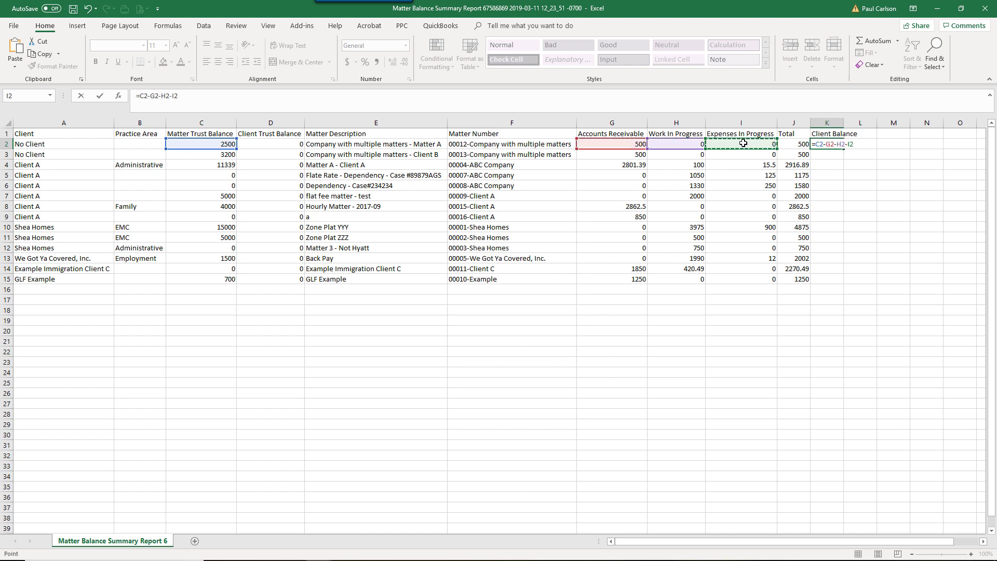
key(Return)
Fill the Client Balance formula from K2 down through K15
click(828, 143)
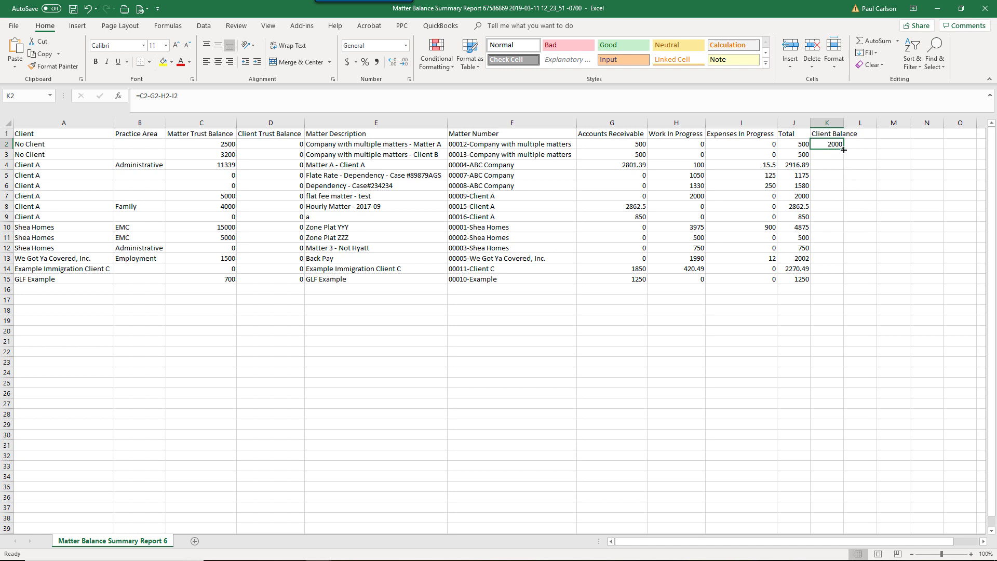
drag(844, 150, 842, 283)
click(817, 349)
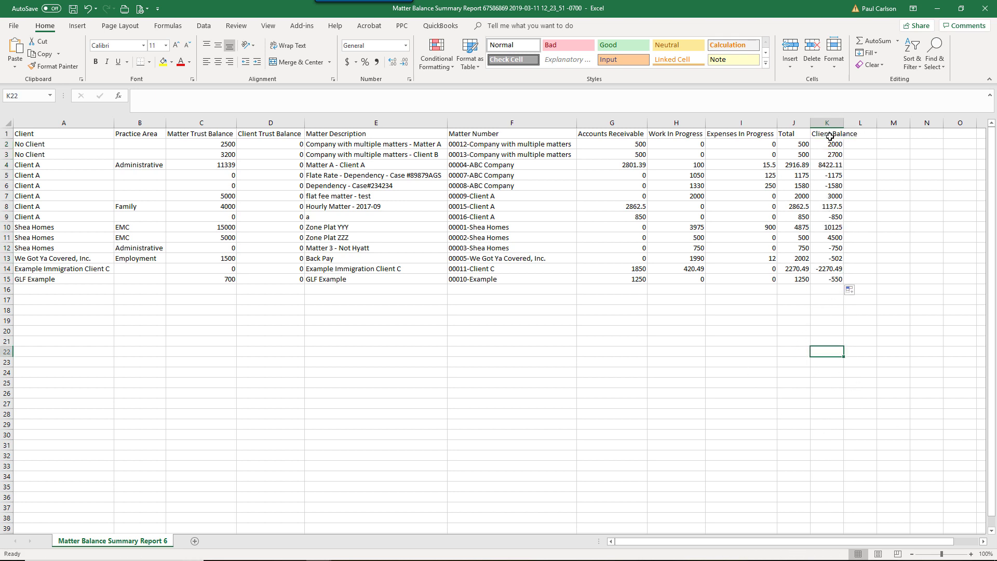
Apply the Comma Style number format to the report data in C2:K16
drag(831, 144, 234, 284)
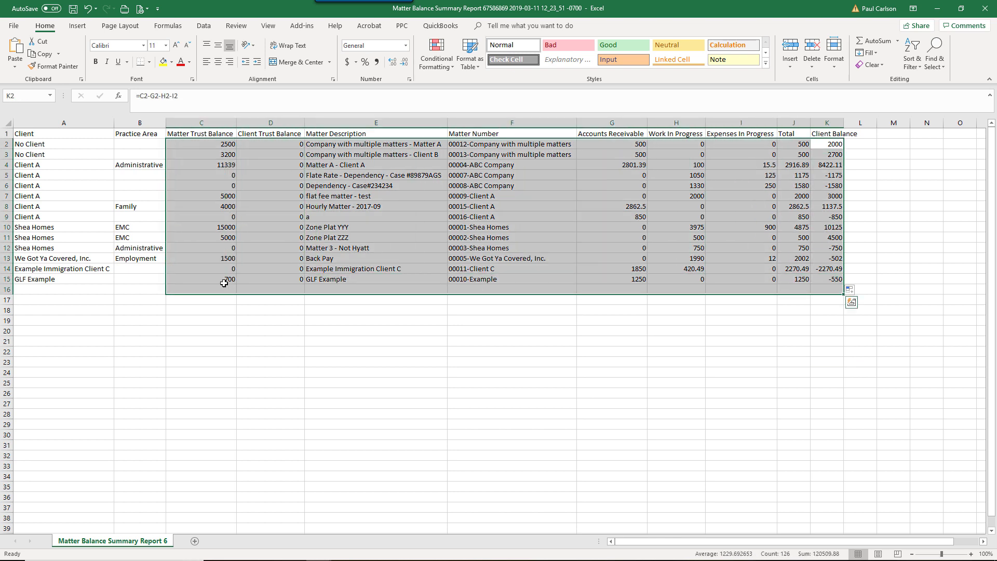
click(375, 62)
click(870, 196)
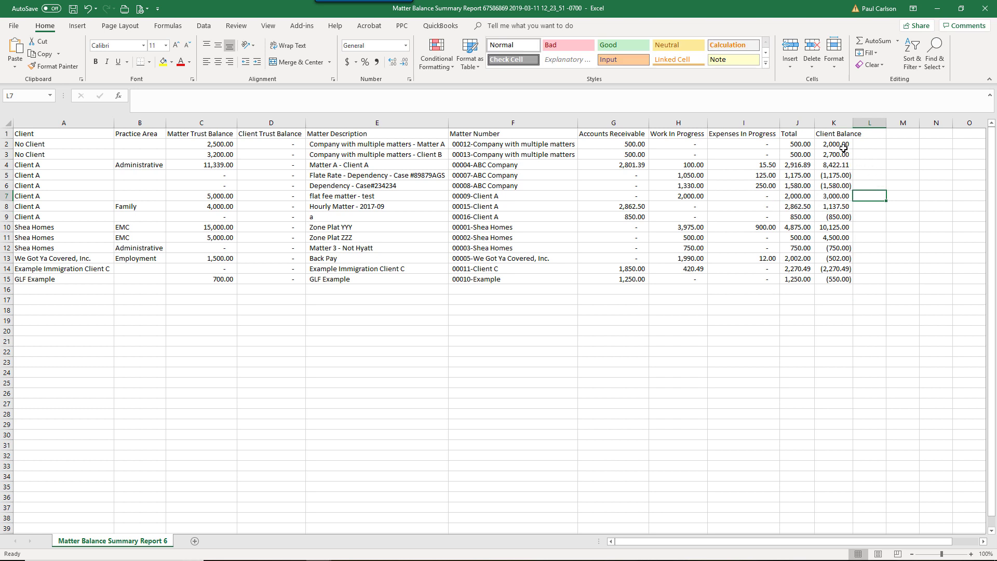